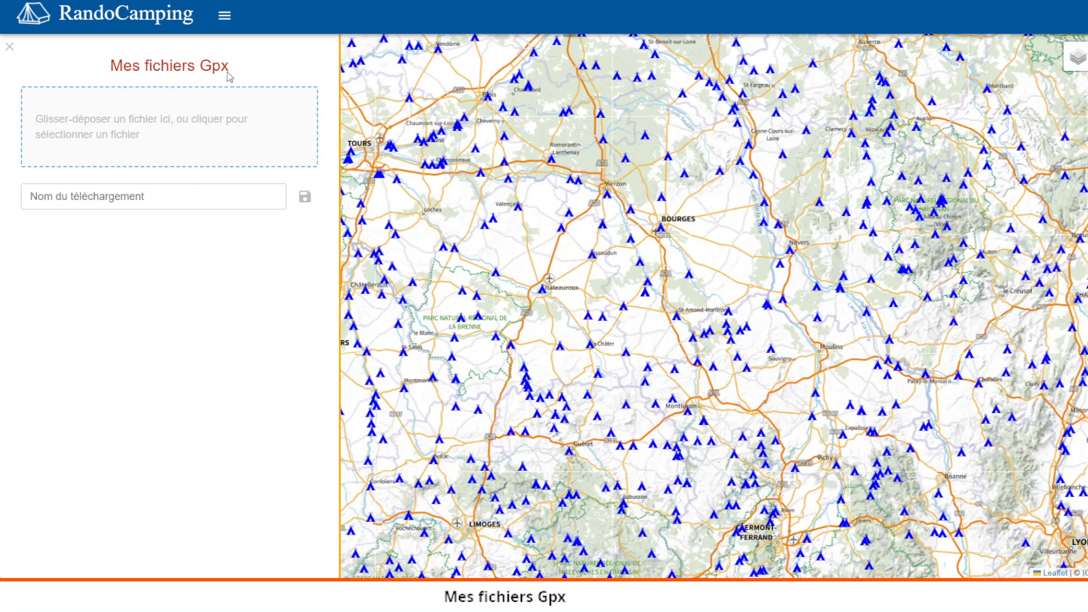
Step: Rename the la-loire-a-velo-eurovelo-6 GPX track as "La loire à vélo" and save the name
left_click_drag(567, 170, 805, 284)
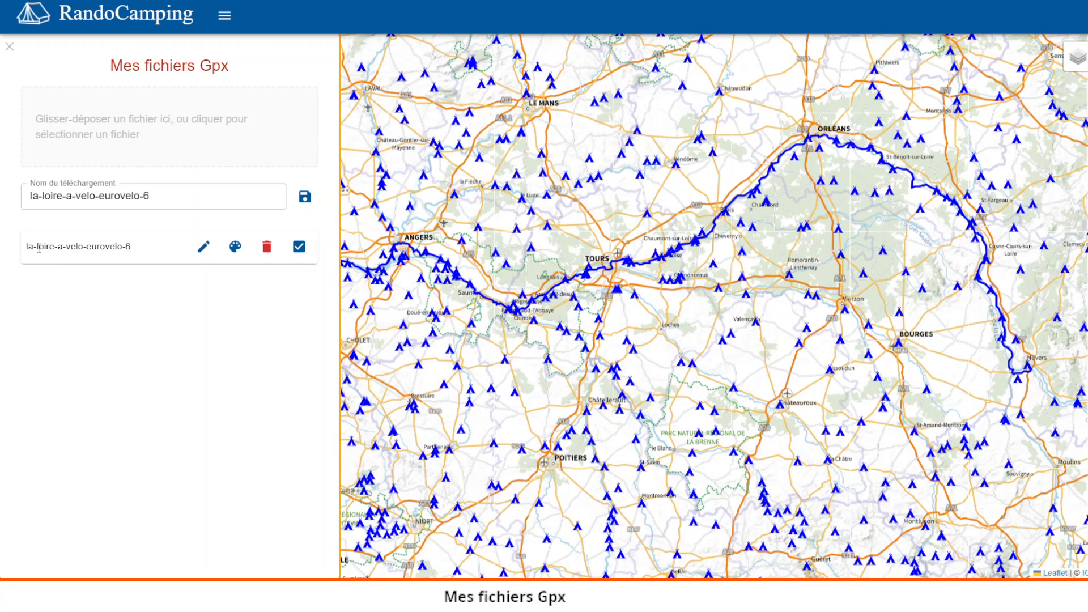
left_click(206, 250)
left_click(205, 250)
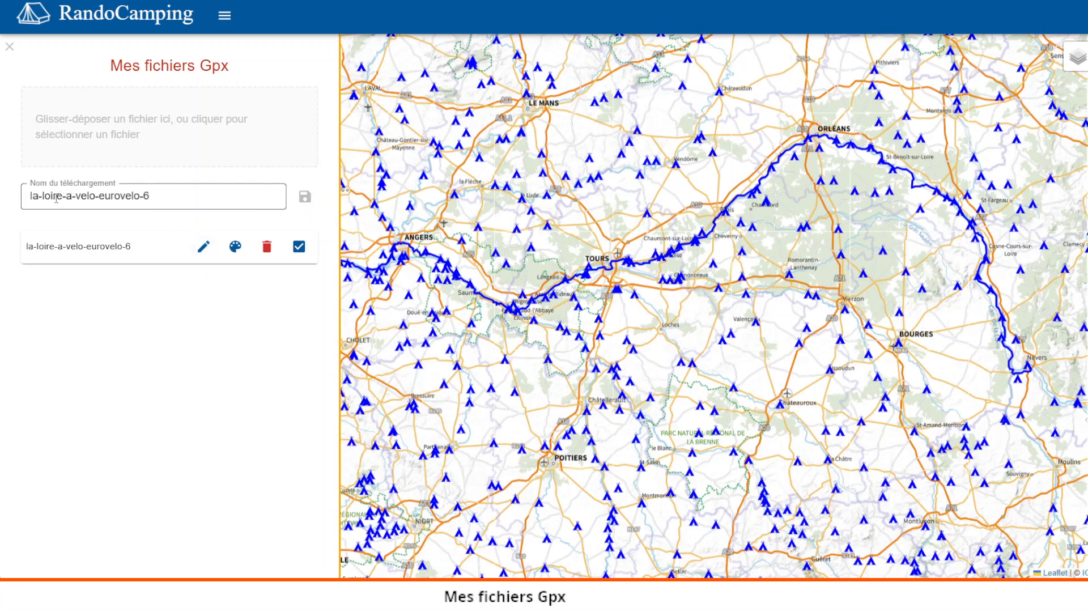
left_click_drag(150, 196, 12, 204)
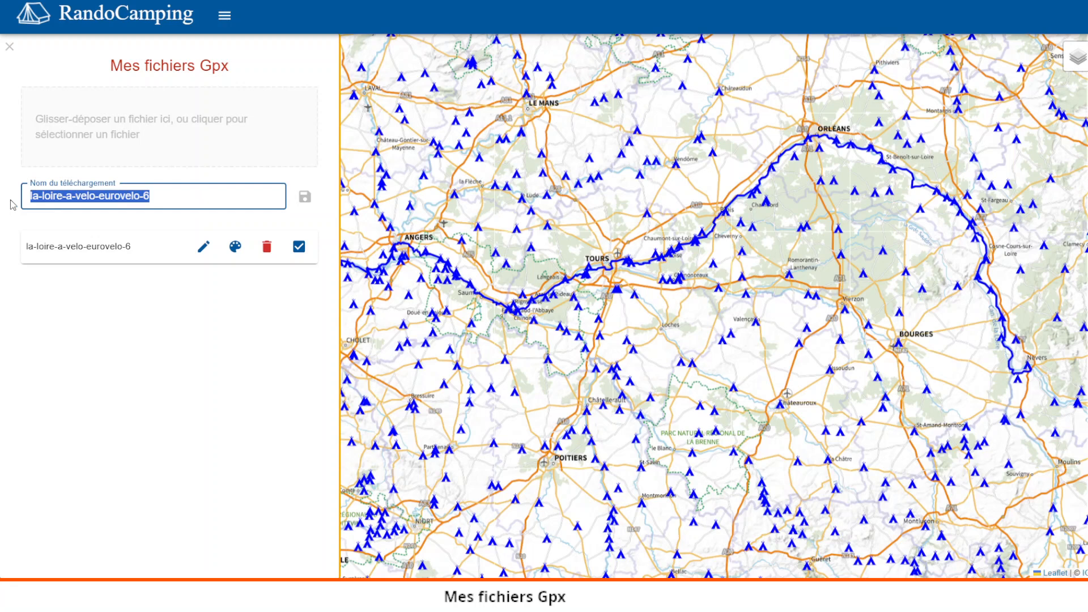
type("La lo")
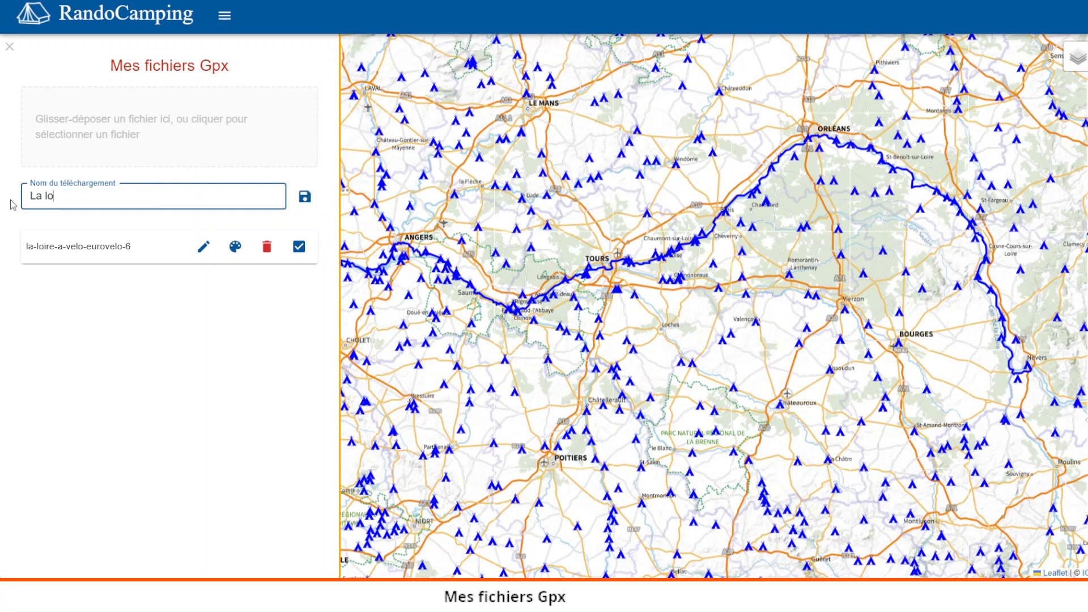
type("ire à vélo")
left_click(306, 198)
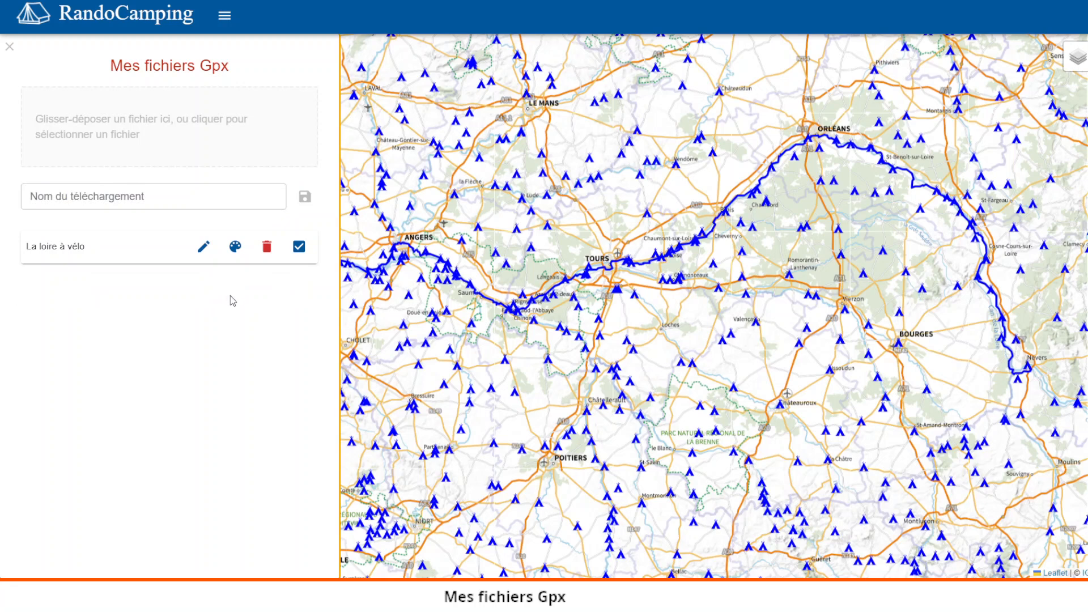
Step: Hide the "La loire à vélo" track on the map and show it again
left_click(299, 248)
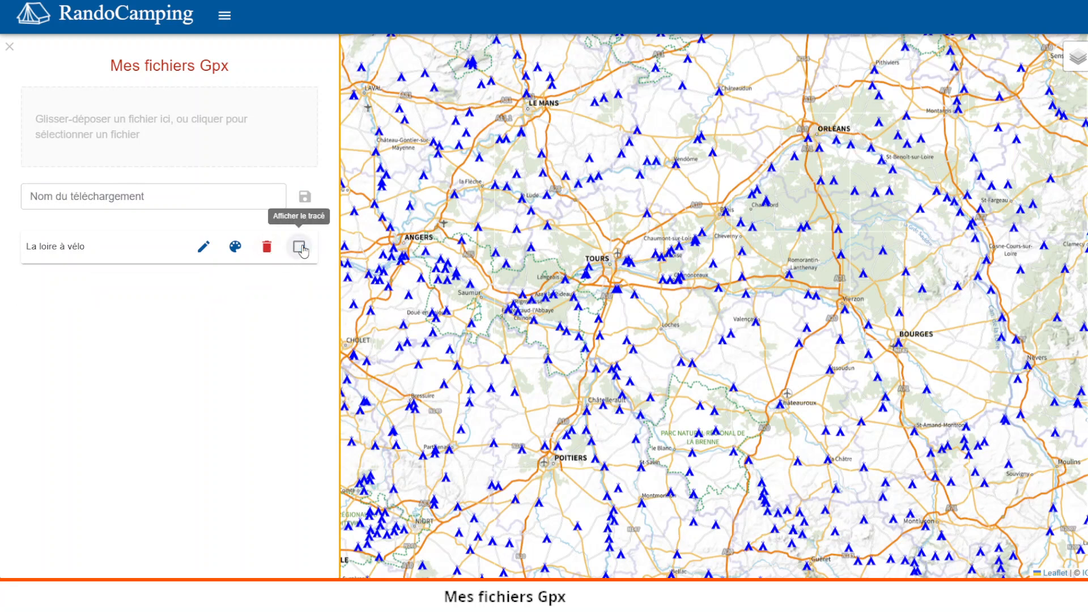
left_click(301, 248)
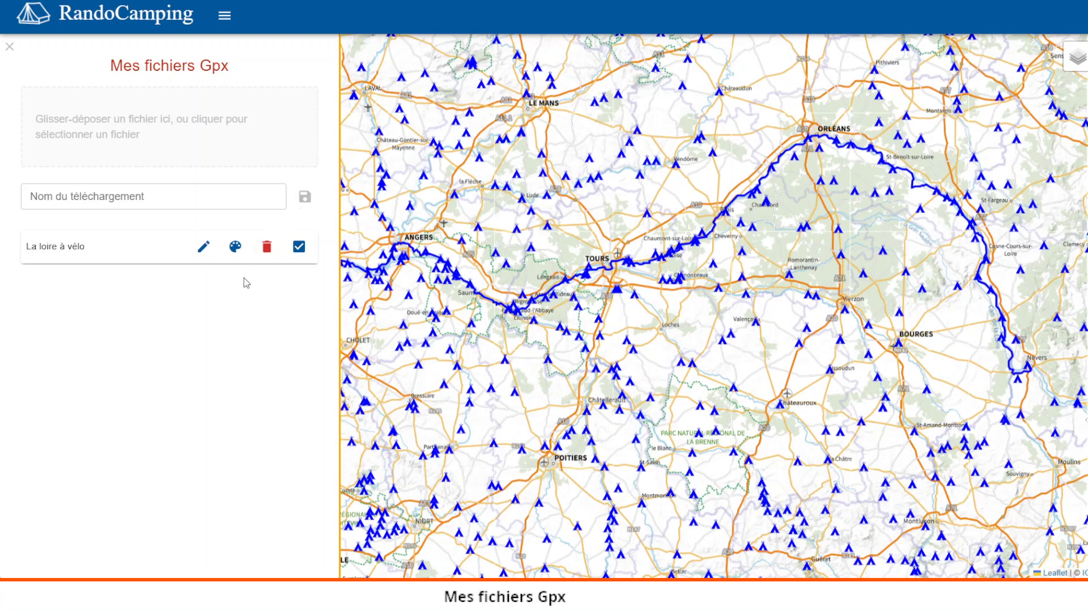
Step: Set the "La loire à vélo" track's line thickness to 4 px and its line colour to orange #ff4d00
left_click(236, 248)
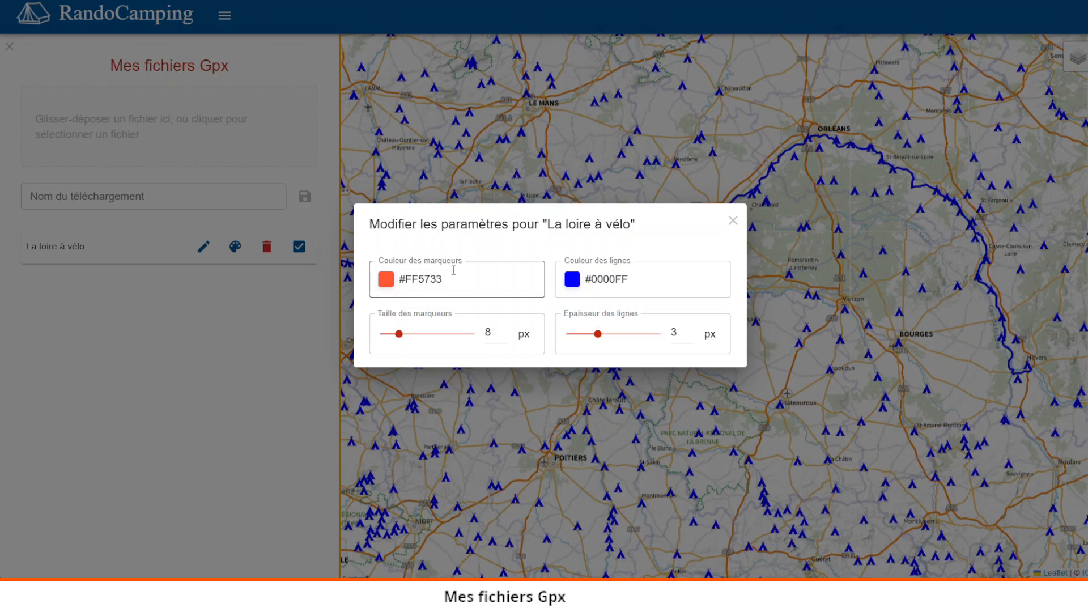
left_click(620, 337)
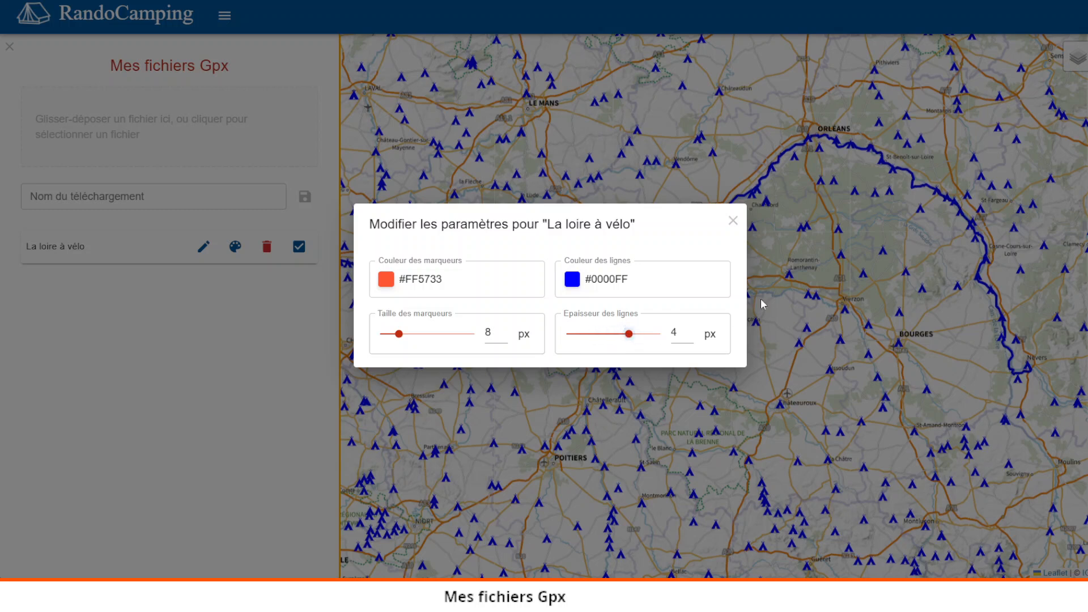
left_click(578, 278)
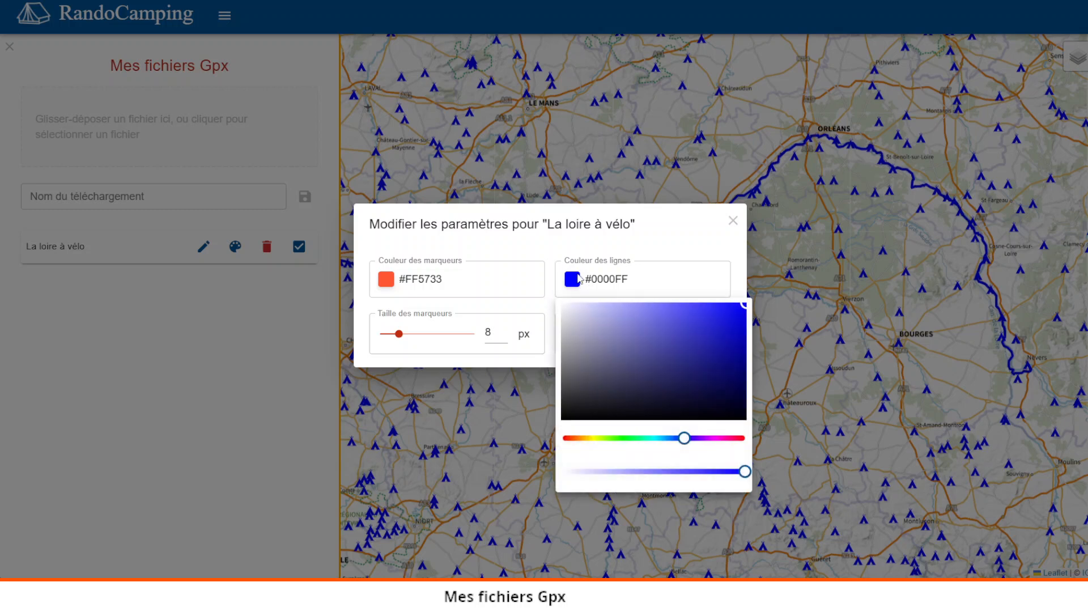
left_click_drag(684, 438, 656, 438)
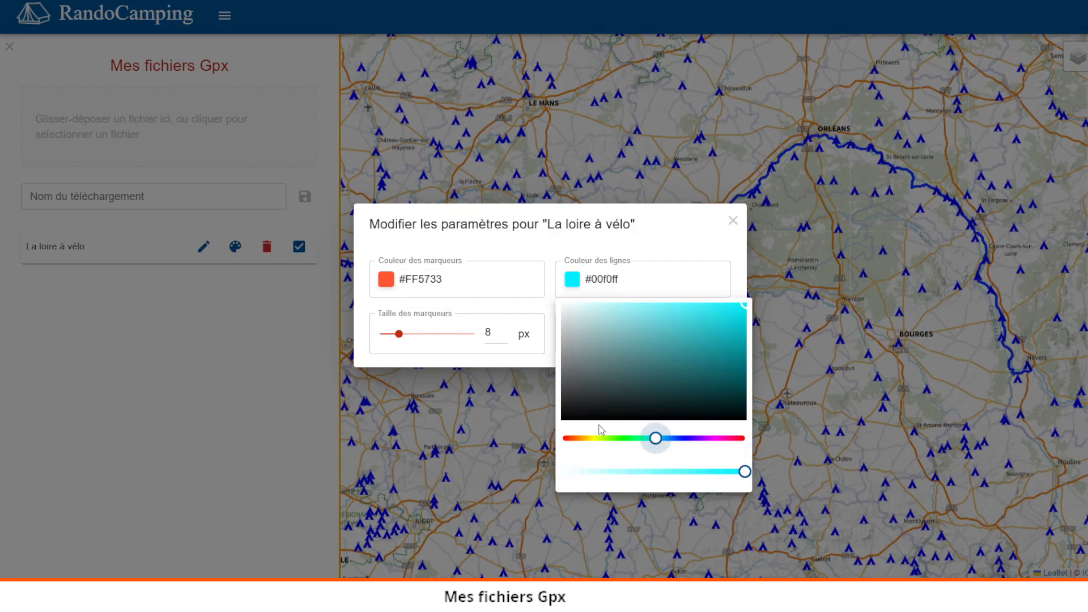
left_click(573, 437)
left_click_drag(574, 429, 572, 432)
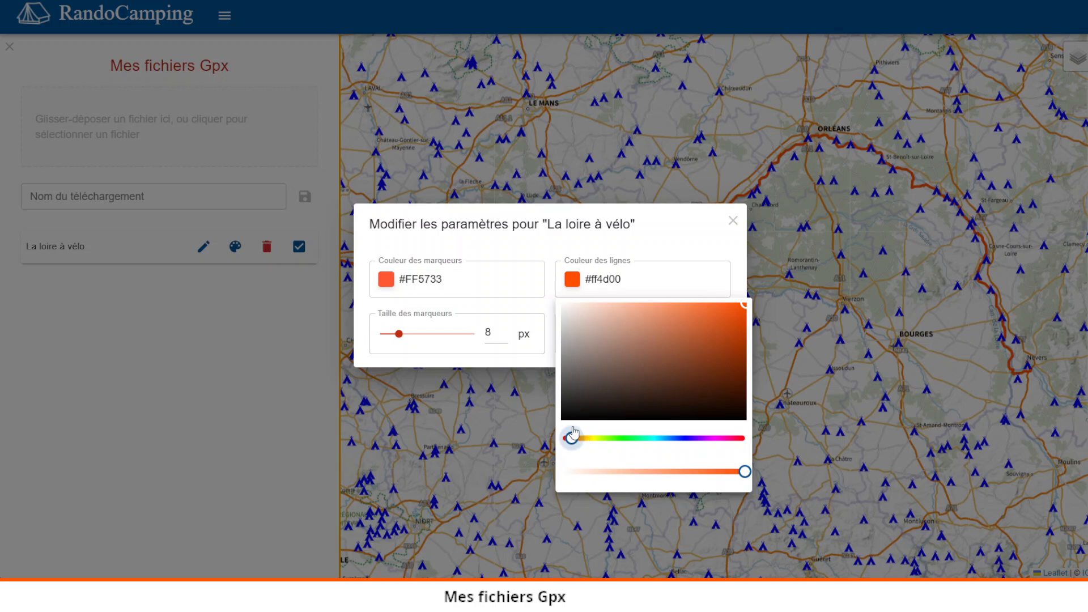
left_click(700, 246)
left_click(732, 221)
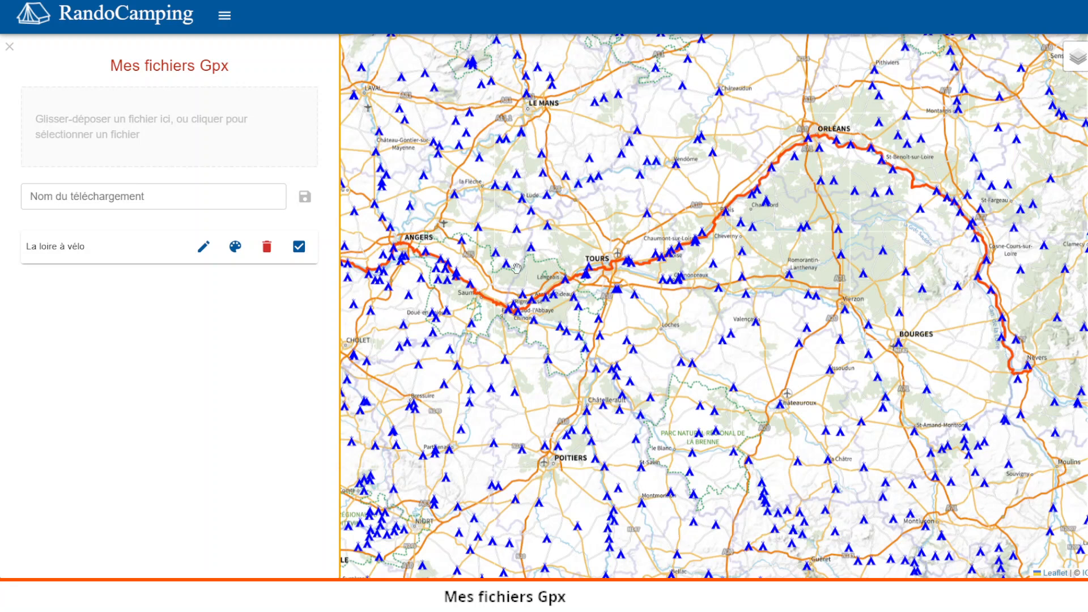
Step: Import the le-tour-de-bourgogne-a-velo GPX file and bring its full route into view on the map
left_click(143, 199)
left_click(140, 150)
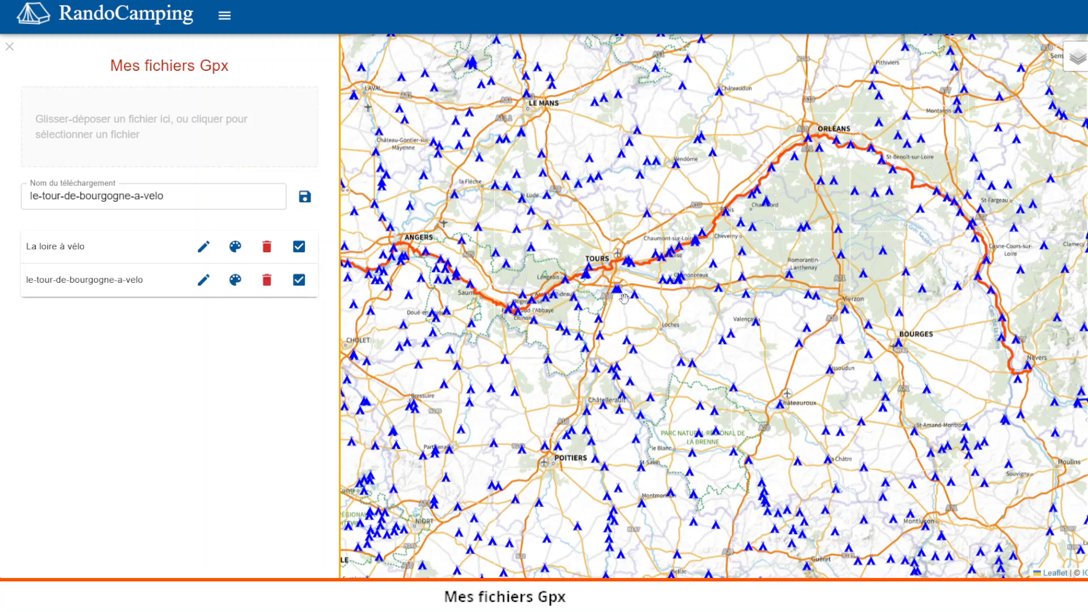
scroll(626, 297, "down", 1)
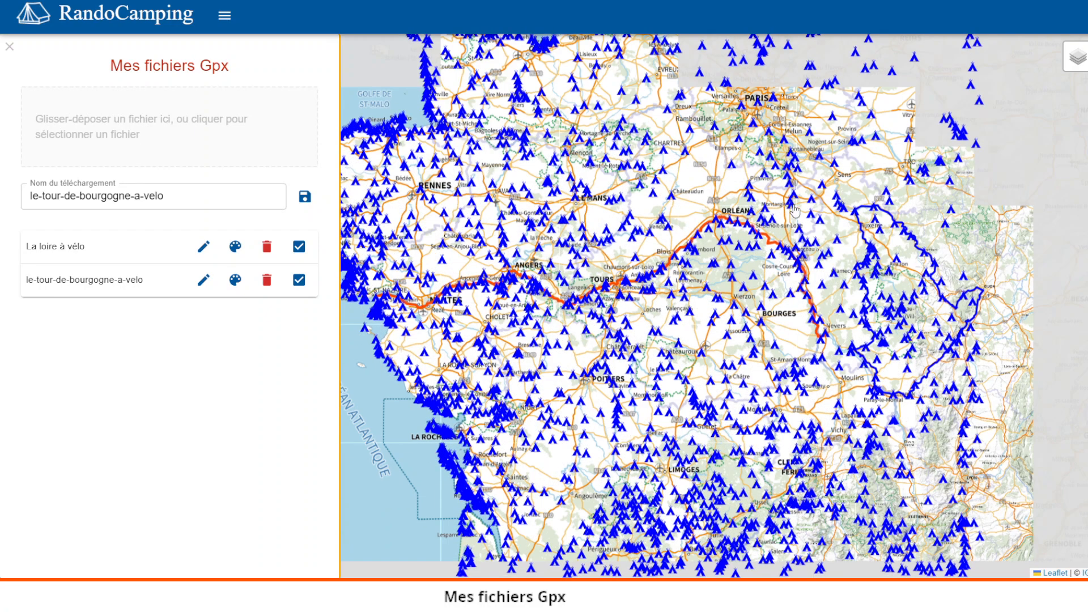
left_click_drag(795, 173, 553, 149)
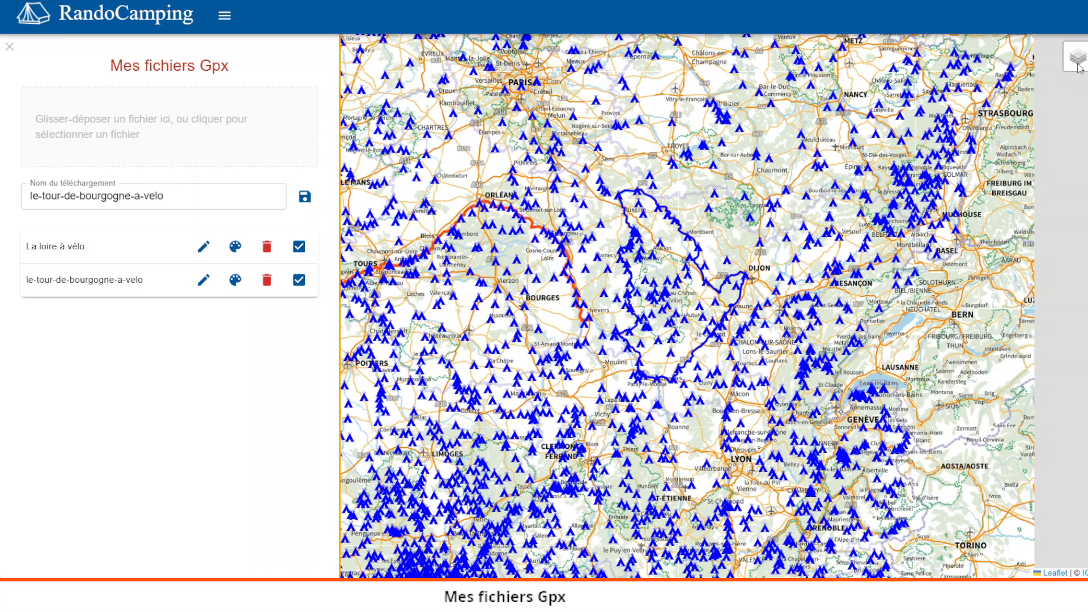
Step: Hide the unclassified campsites and the 1/2/3-star campsites on the map
mouse_move(1082, 68)
left_click_drag(1033, 217, 1029, 216)
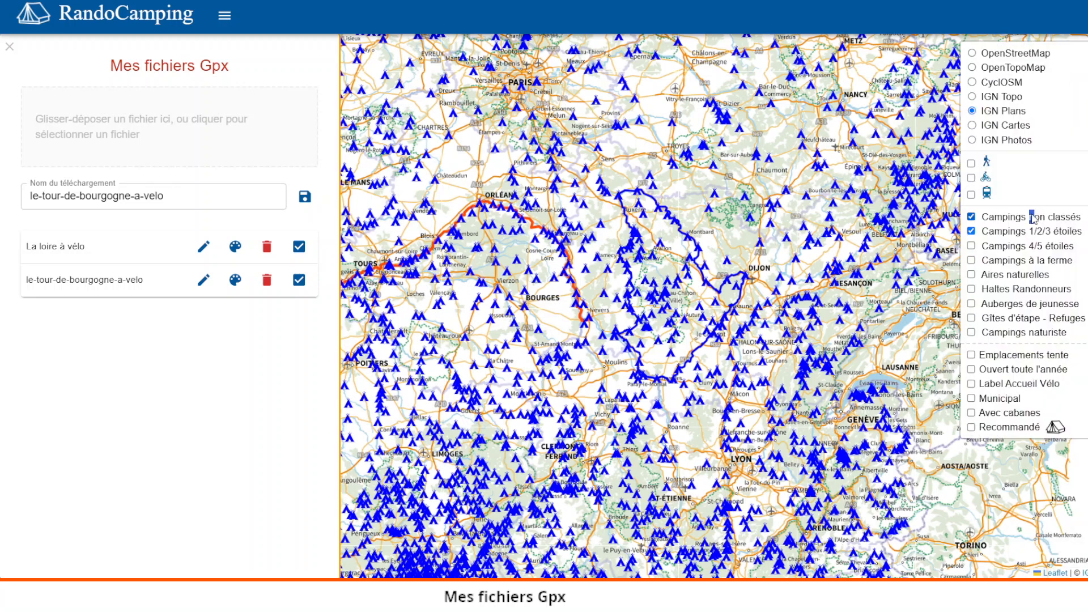
left_click(976, 231)
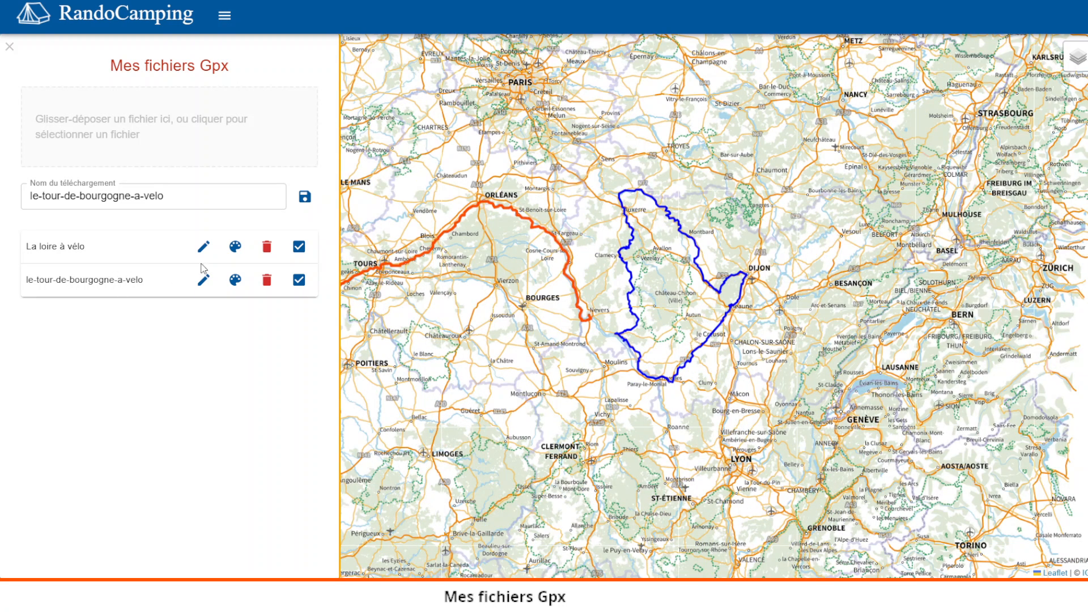
Step: Set the line colour of the le-tour-de-bourgogne-a-velo track to dark green #0a5109
left_click(236, 247)
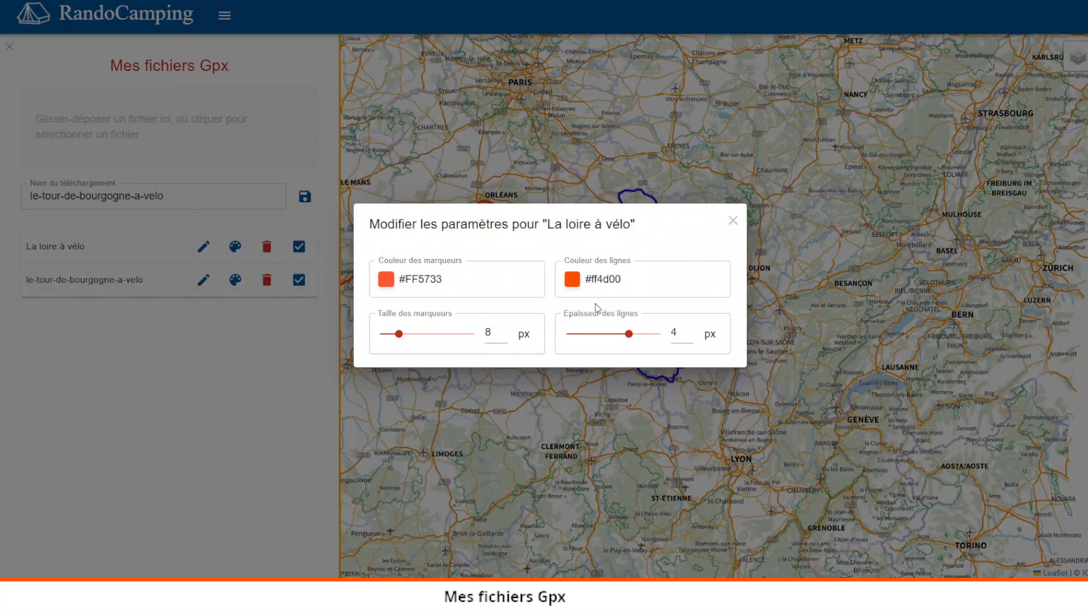
left_click(732, 223)
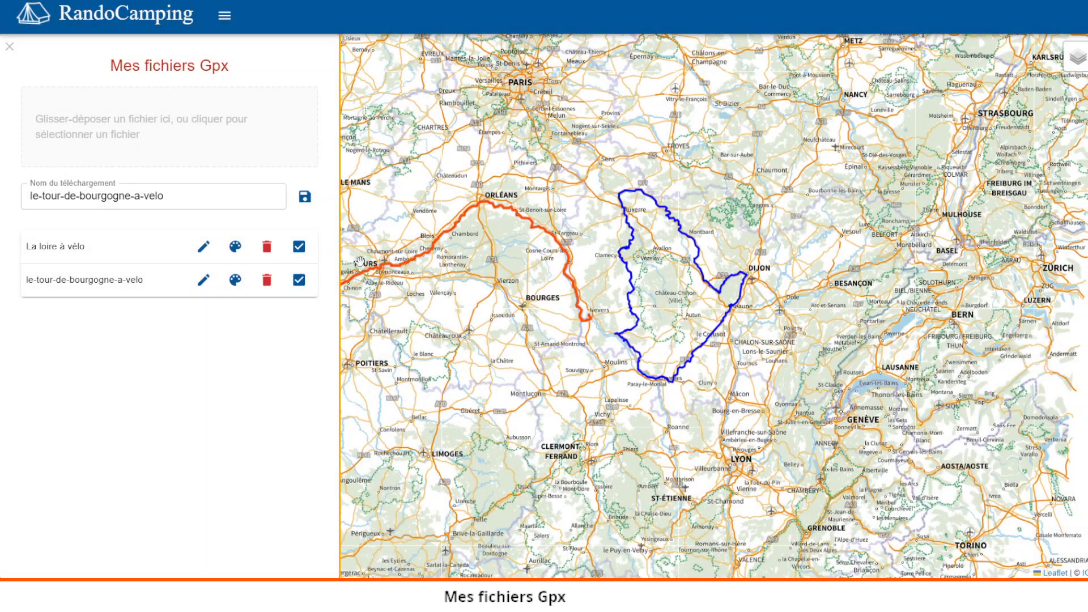
left_click(235, 283)
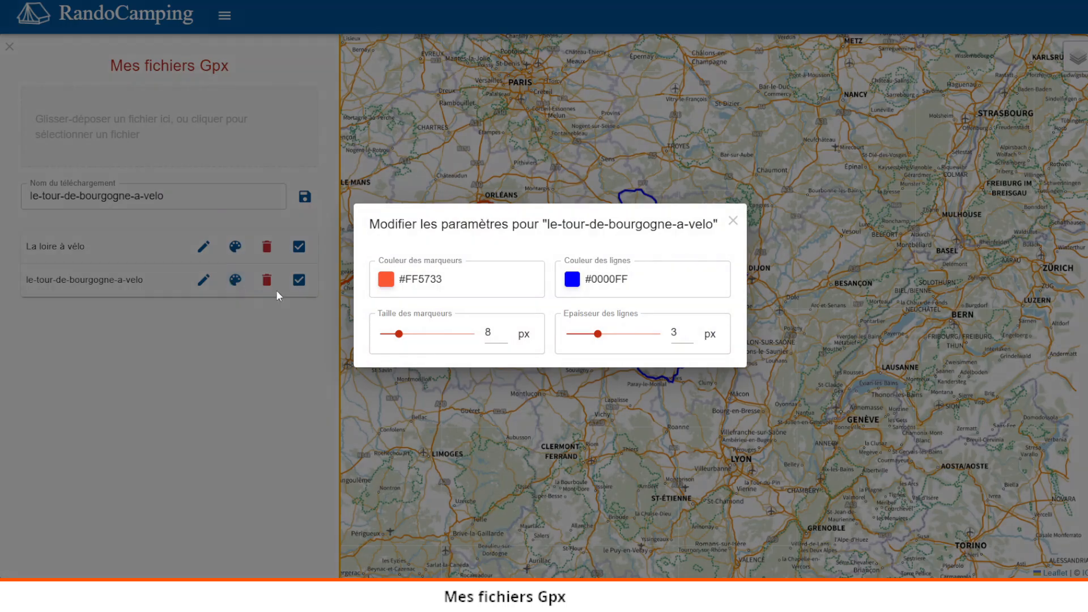
left_click(573, 286)
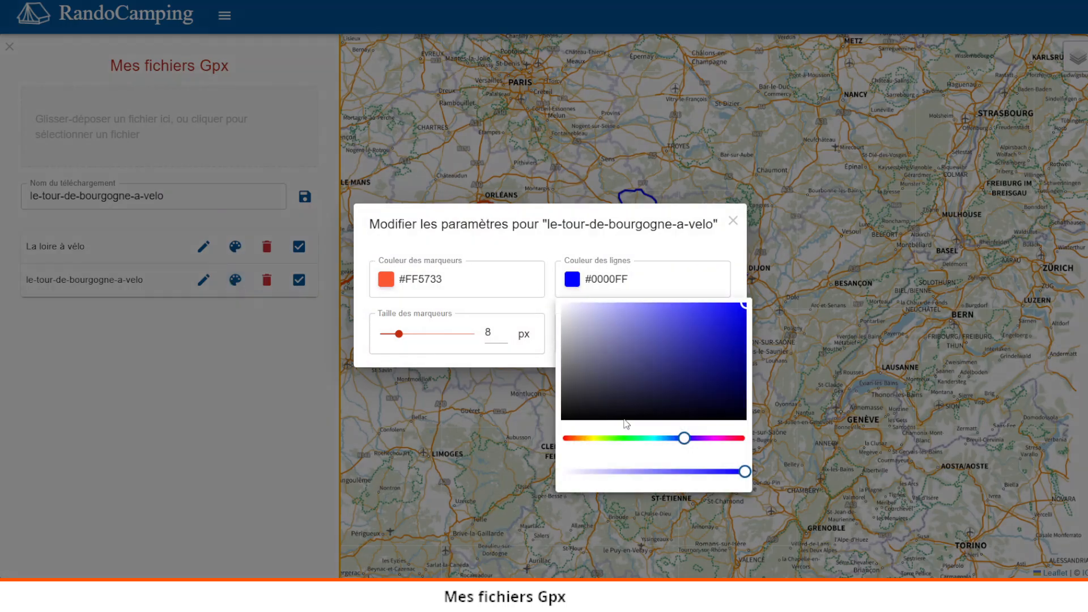
left_click(669, 442)
left_click_drag(667, 442, 622, 439)
left_click_drag(722, 318, 724, 381)
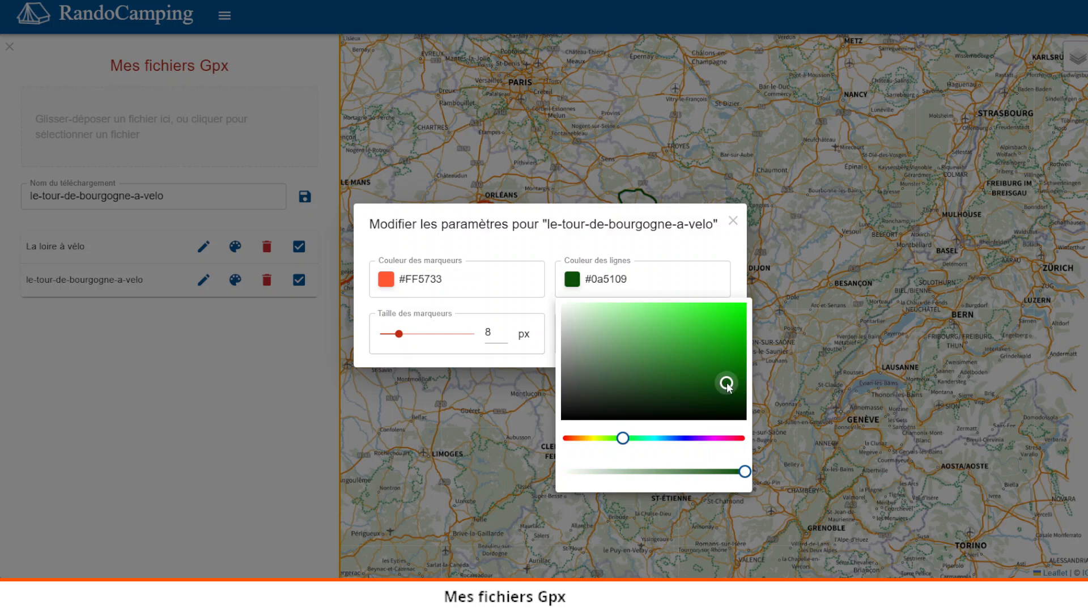
left_click(682, 249)
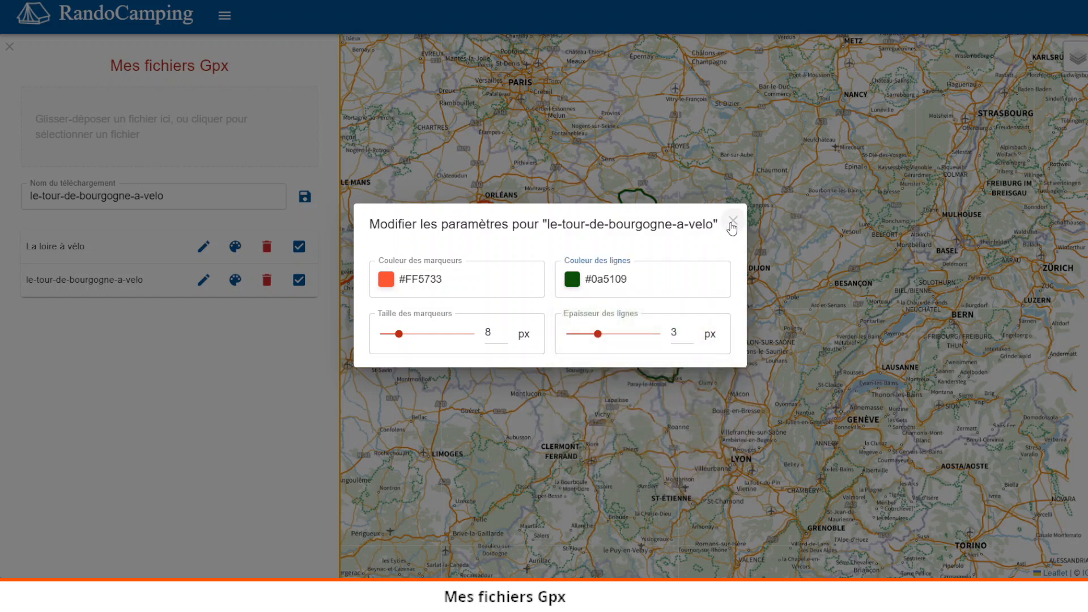
left_click(732, 221)
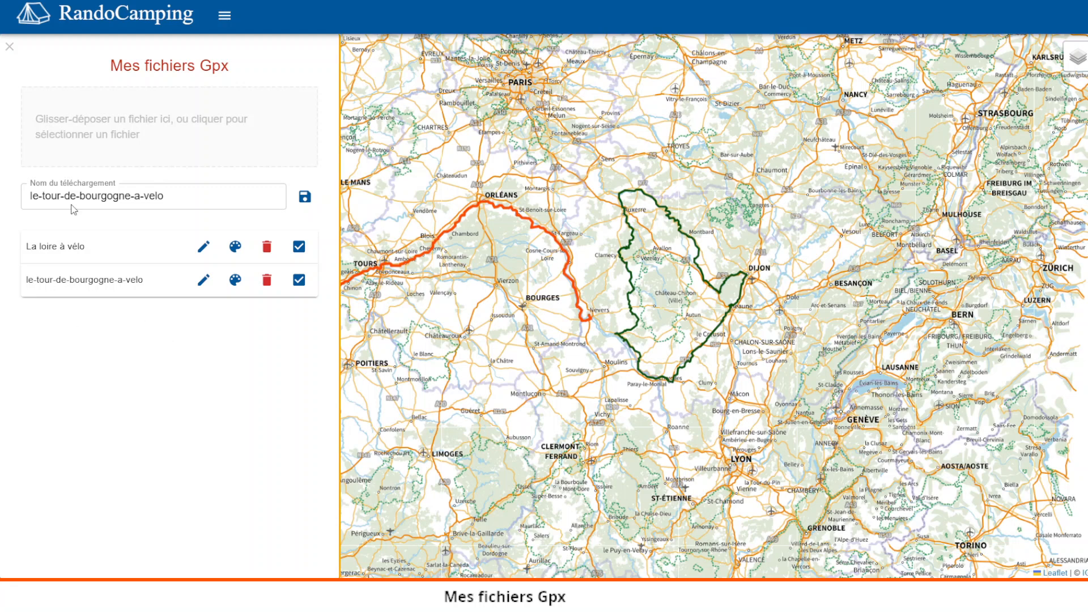
Step: Close the GPX files pane and open the user preferences
left_click(9, 48)
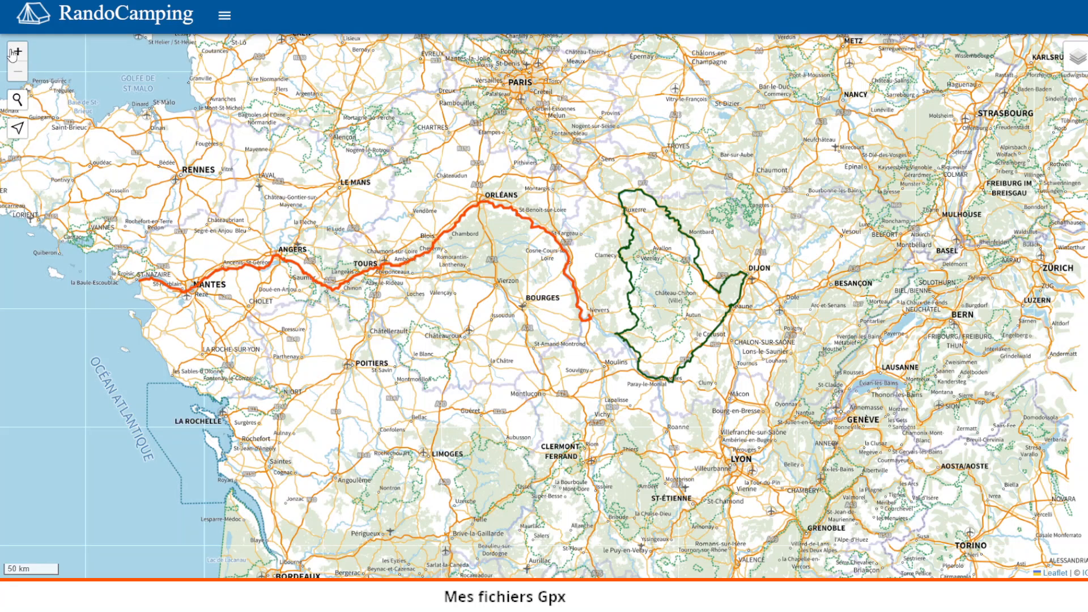
left_click(225, 21)
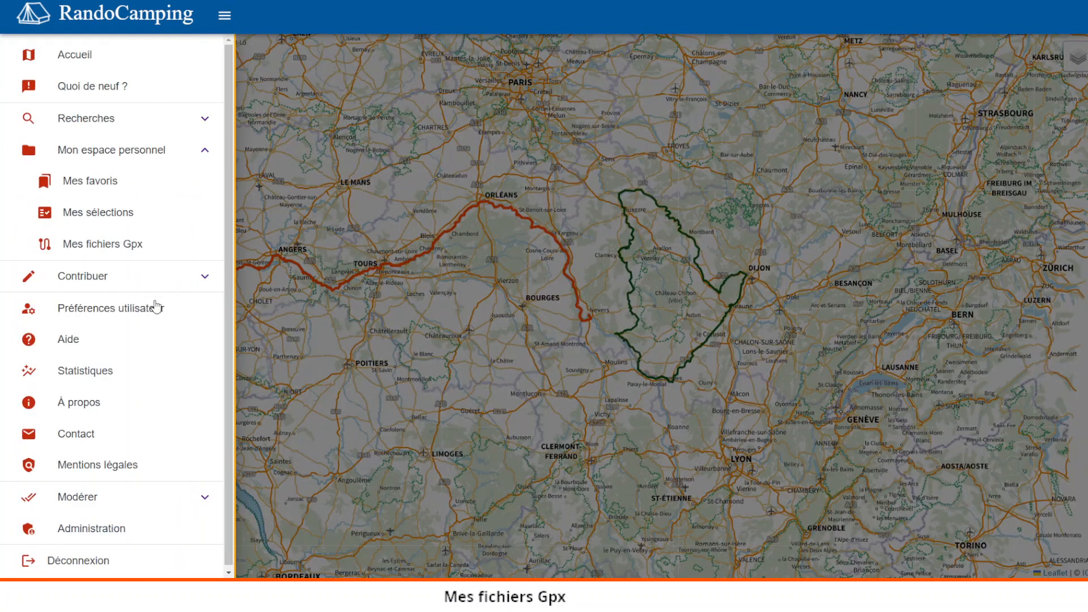
left_click(152, 310)
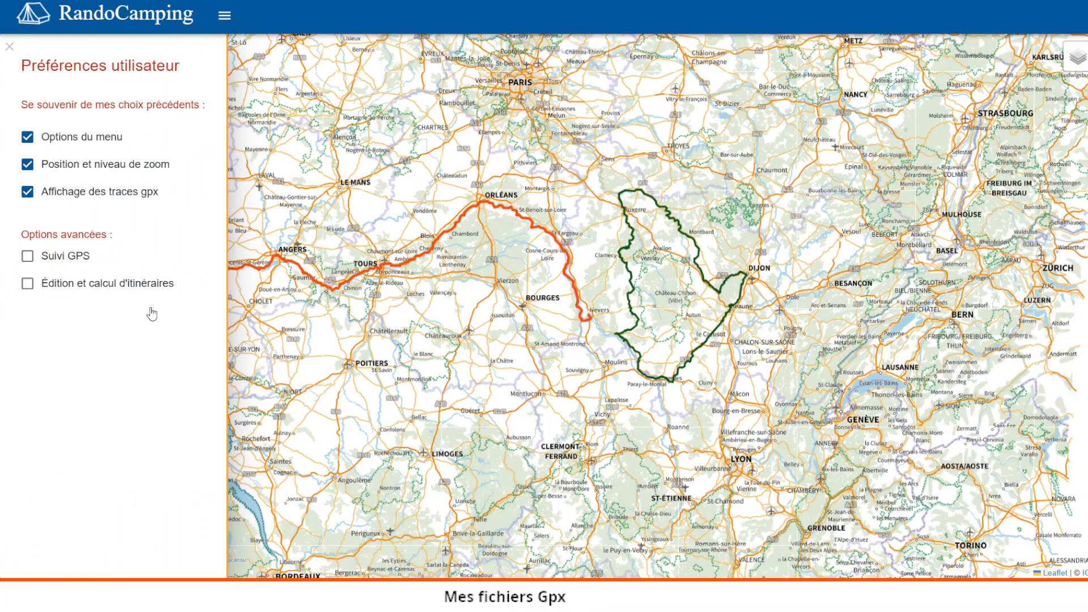